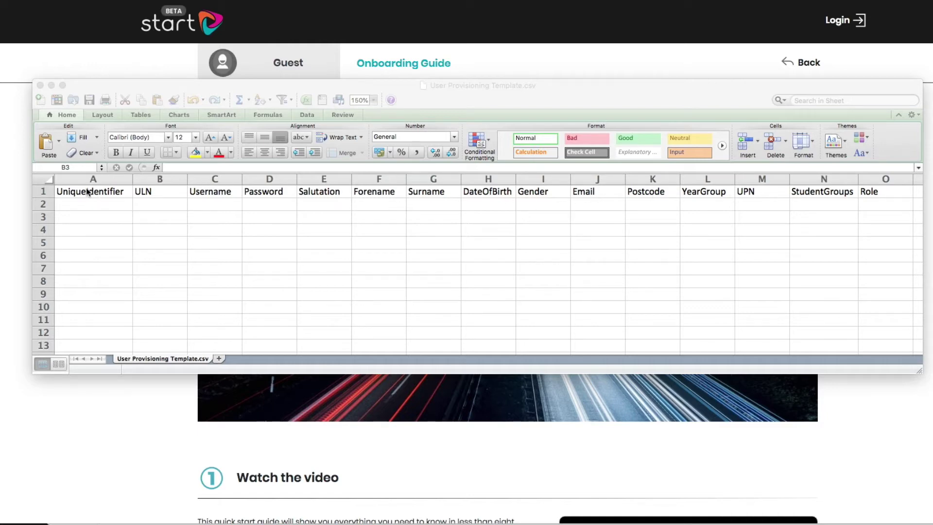
- Review the column headings in row 1 of the user provisioning template
{"action": "left_click", "coordinate": [47, 190]}
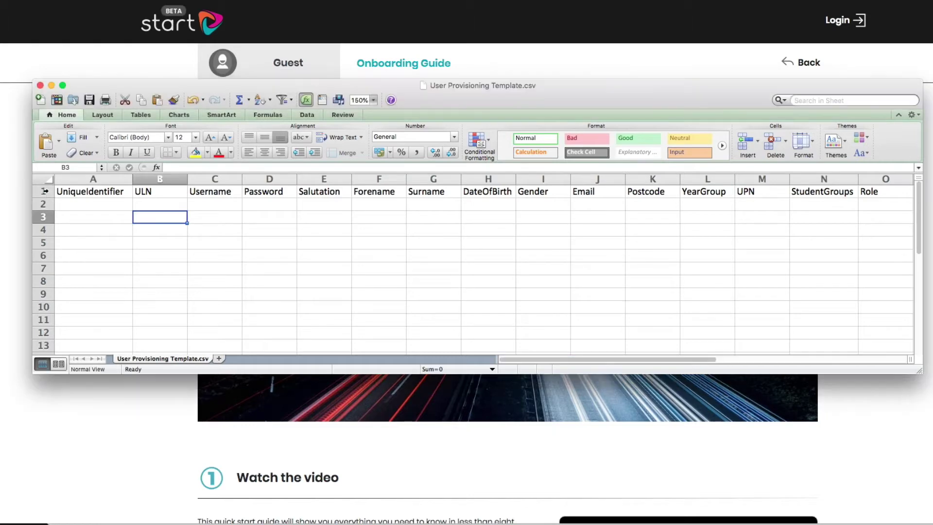
{"action": "left_click", "coordinate": [44, 191]}
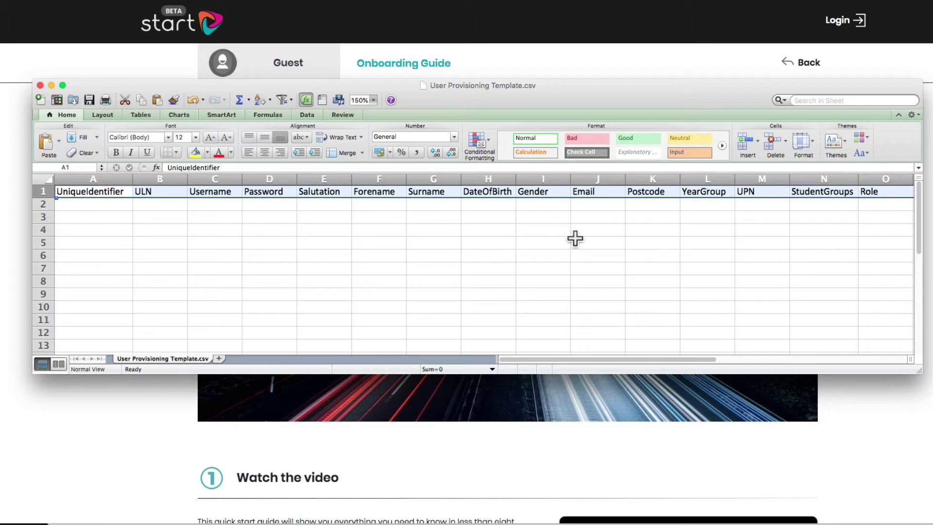
{"action": "left_click", "coordinate": [366, 232]}
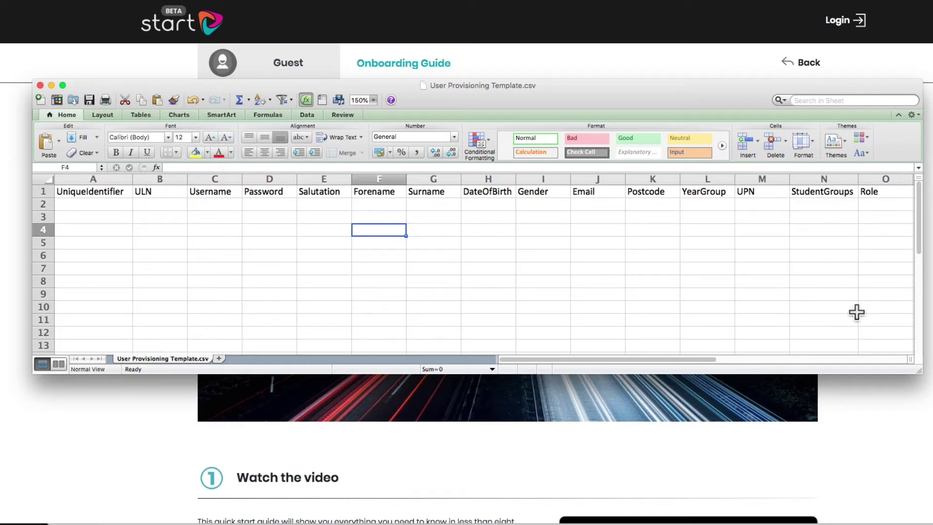
- Bring up the example users file and examine its Forename, Surname, DateOfBirth and Gender columns
{"action": "left_click_drag", "start_coordinate": [932, 231], "coordinate": [680, 86]}
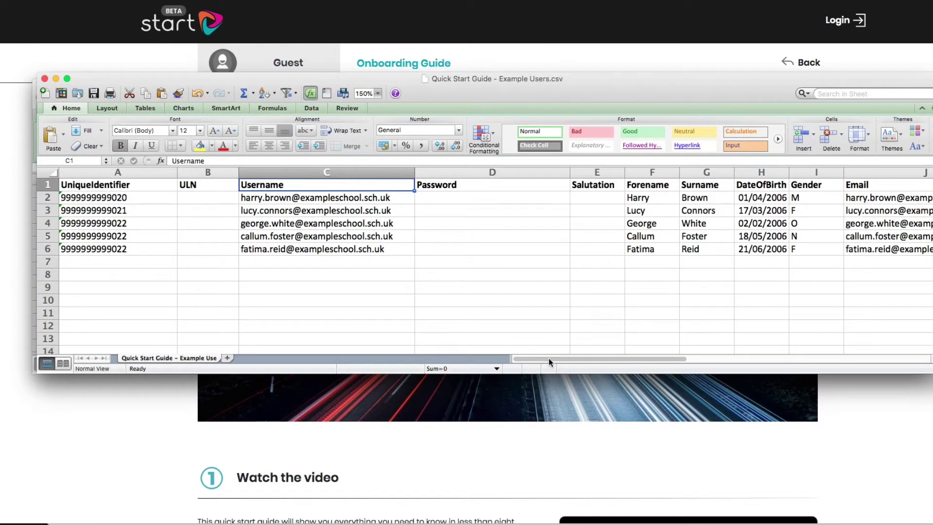
{"action": "left_click_drag", "start_coordinate": [544, 356], "coordinate": [632, 356]}
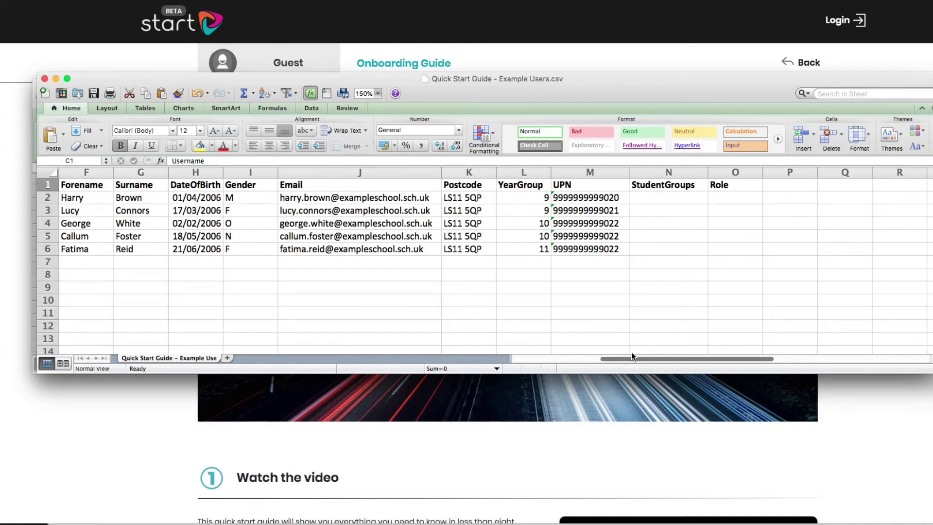
{"action": "left_click_drag", "start_coordinate": [631, 357], "coordinate": [631, 357]}
{"action": "left_click", "coordinate": [99, 186]}
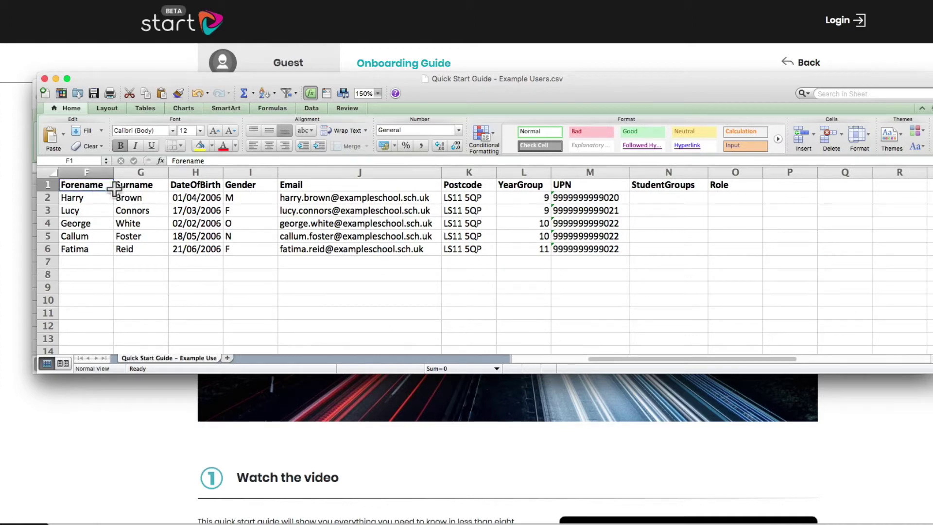
{"action": "left_click", "coordinate": [135, 189]}
{"action": "left_click", "coordinate": [195, 186]}
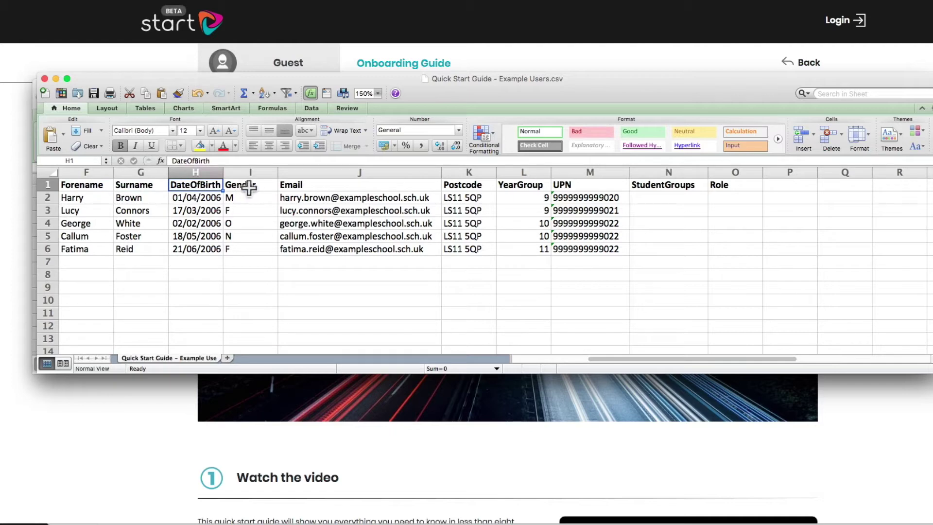
{"action": "left_click", "coordinate": [261, 189]}
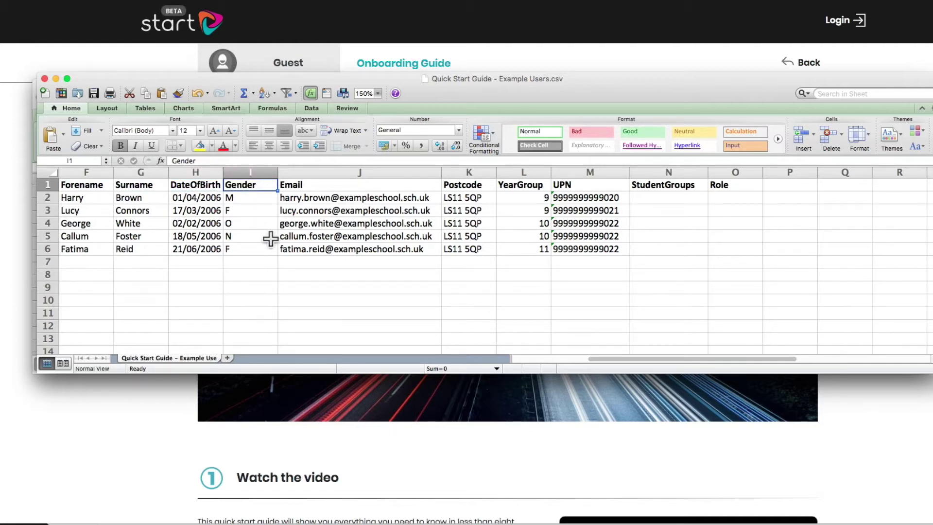
- Inspect the gender codes and the format of the dates of birth for the example students
{"action": "left_click", "coordinate": [261, 201]}
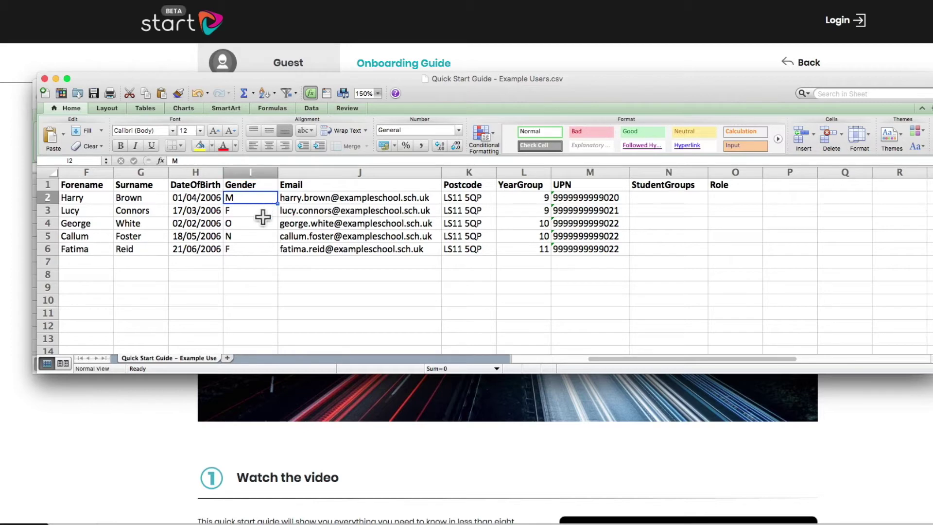
{"action": "left_click", "coordinate": [262, 215]}
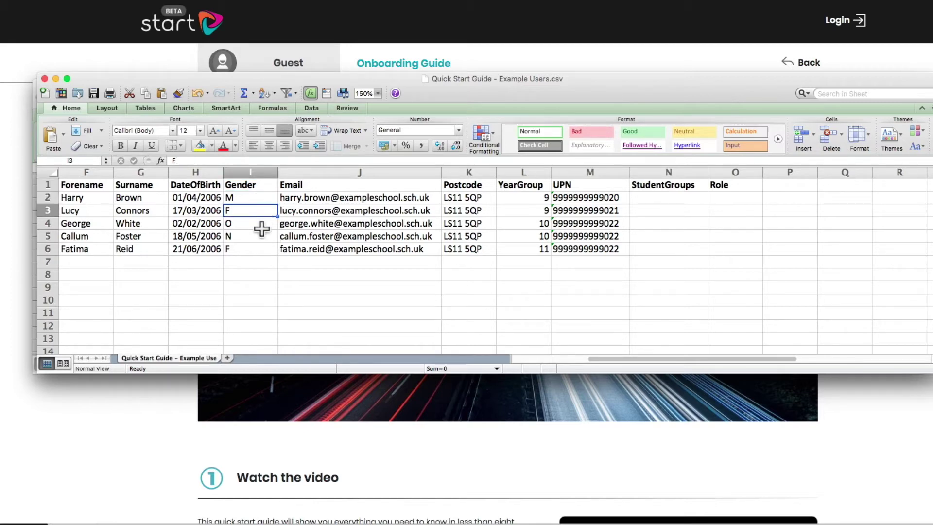
{"action": "left_click", "coordinate": [262, 227]}
{"action": "left_click", "coordinate": [260, 241]}
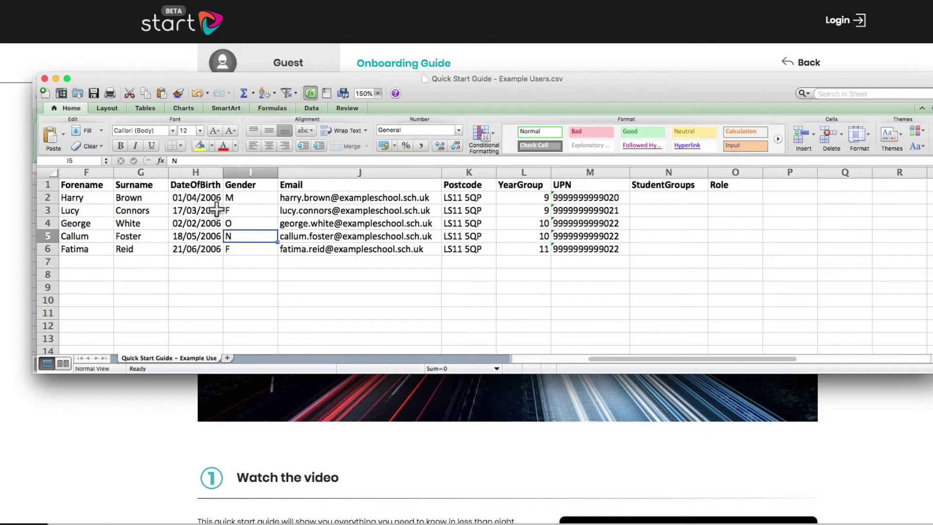
{"action": "left_click_drag", "start_coordinate": [214, 203], "coordinate": [217, 248]}
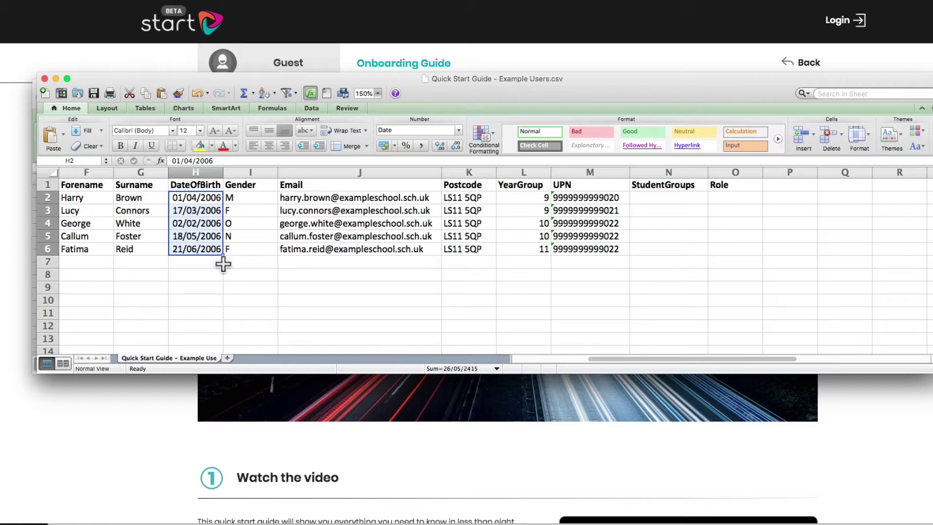
- Examine the Email, Postcode, YearGroup, UPN and StudentGroups columns of the example users
{"action": "left_click", "coordinate": [302, 193]}
{"action": "left_click", "coordinate": [454, 193]}
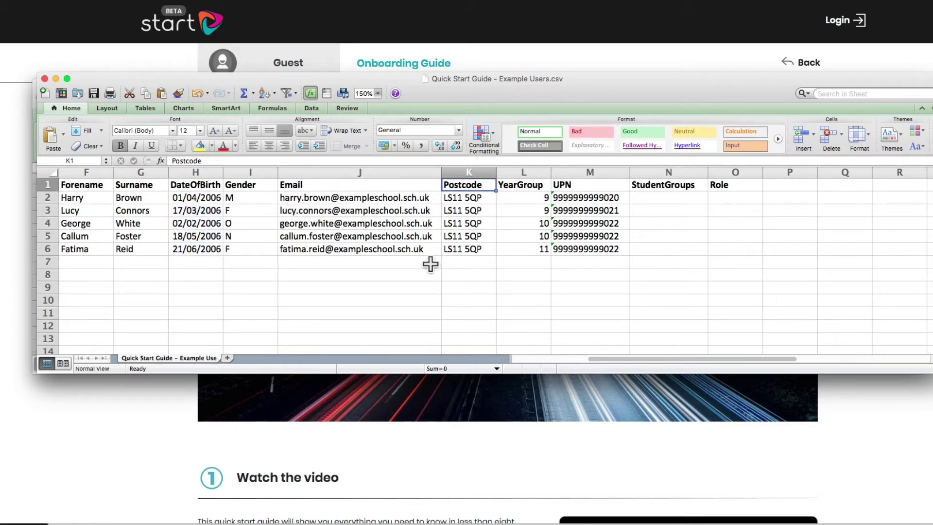
{"action": "left_click", "coordinate": [425, 174]}
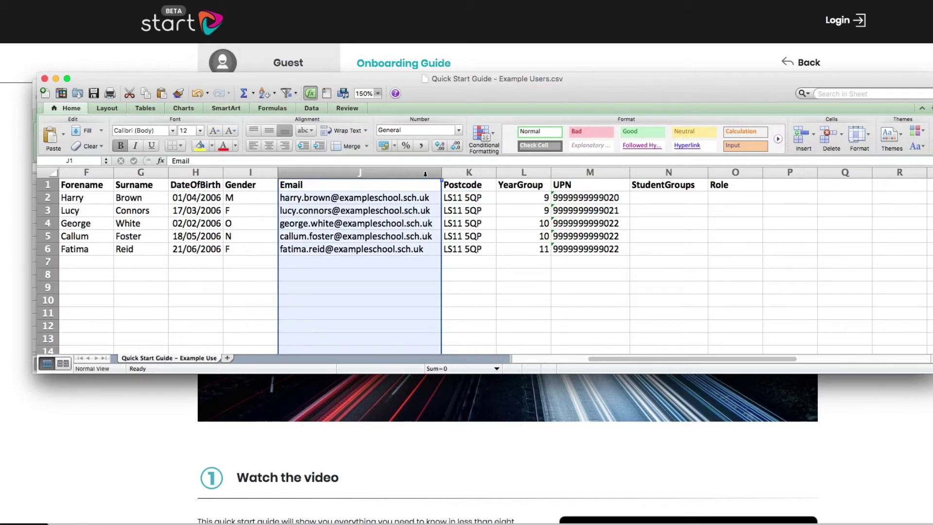
{"action": "left_click", "coordinate": [468, 173]}
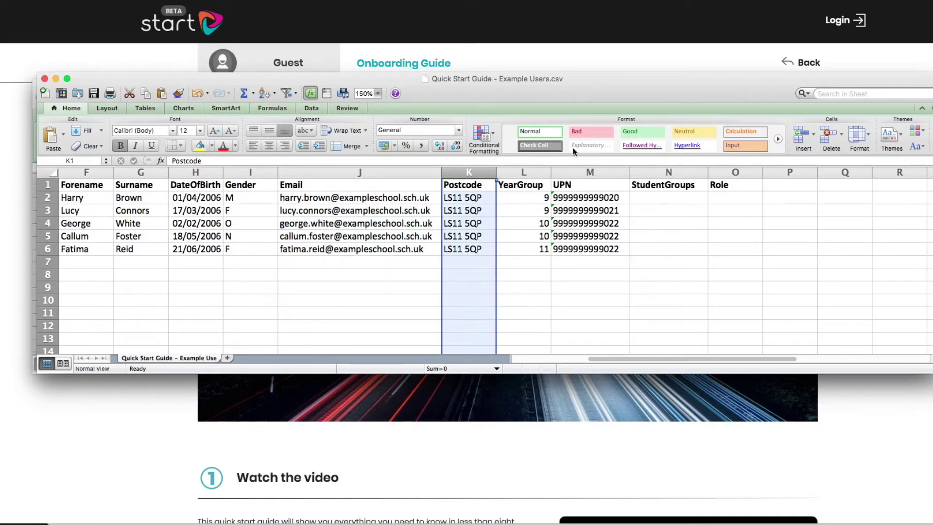
{"action": "left_click", "coordinate": [532, 174]}
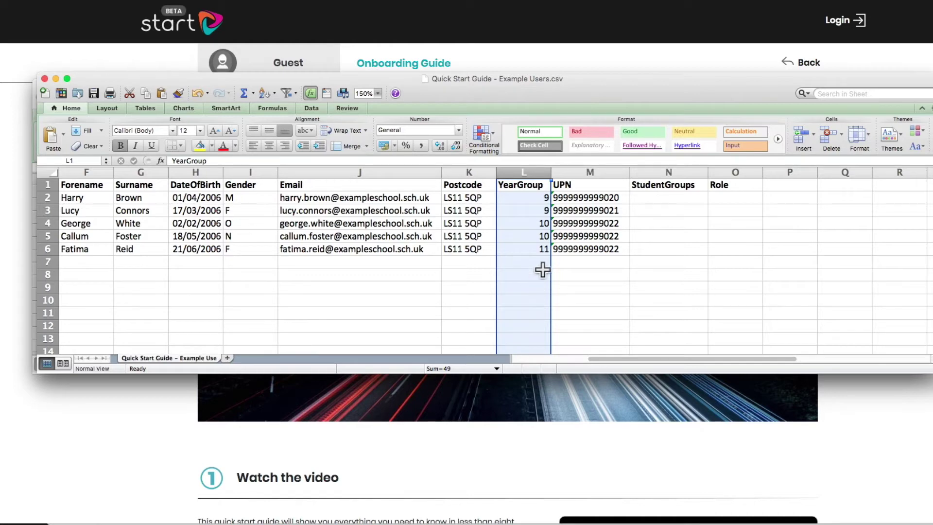
{"action": "left_click", "coordinate": [610, 174]}
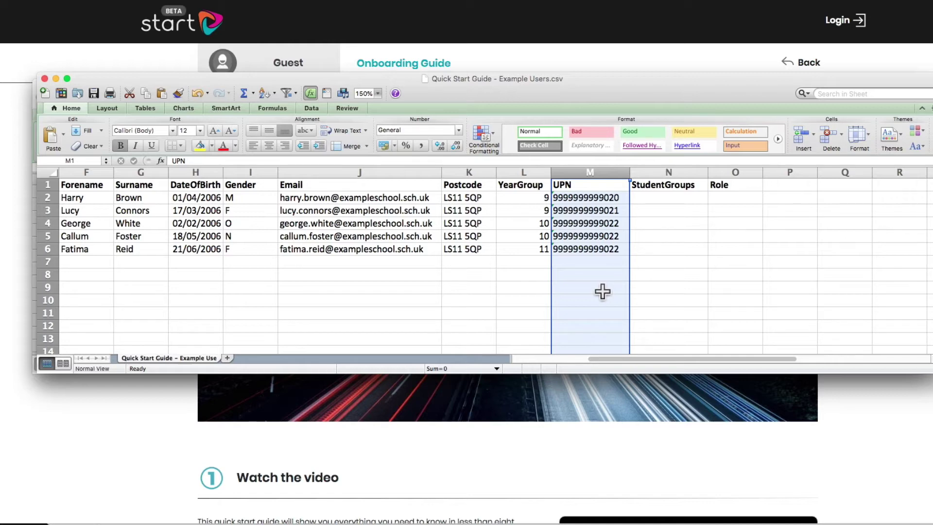
{"action": "left_click_drag", "start_coordinate": [668, 172], "coordinate": [731, 290]}
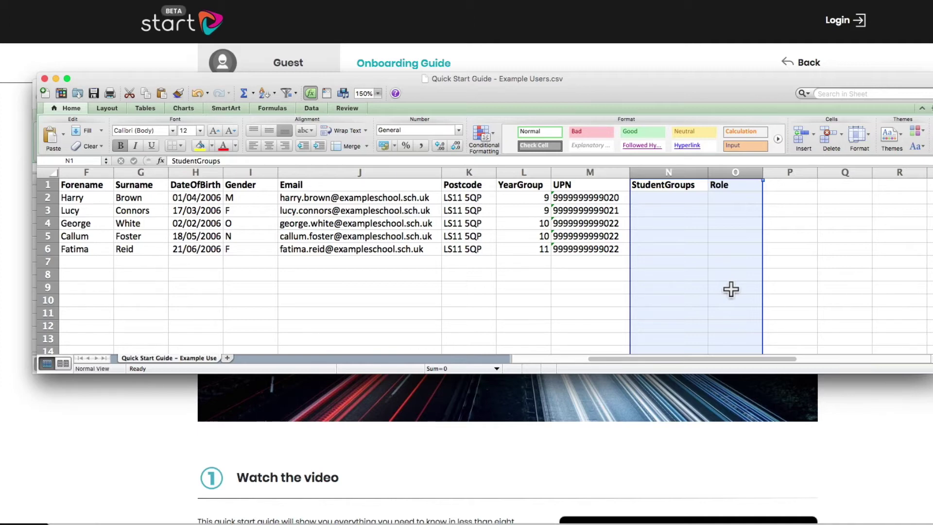
- Try Staff as the Role value for the first example user and clear the entry again
{"action": "left_click", "coordinate": [737, 173]}
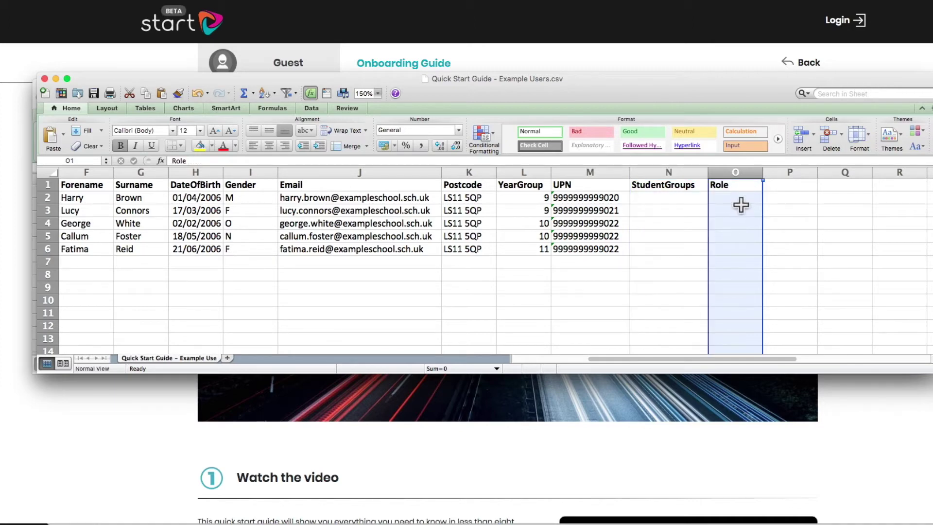
{"action": "left_click", "coordinate": [740, 199]}
{"action": "type", "text": "Staff"}
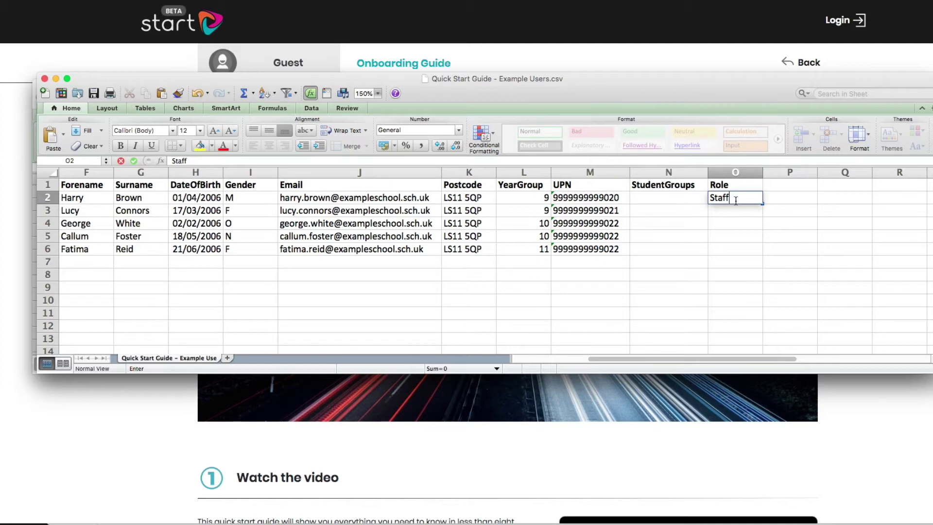
{"action": "key", "text": "BackSpace"}
{"action": "key", "text": "BackSpace"}
{"action": "key", "text": "BackSpace"}
{"action": "key", "text": "BackSpace"}
{"action": "key", "text": "BackSpace"}
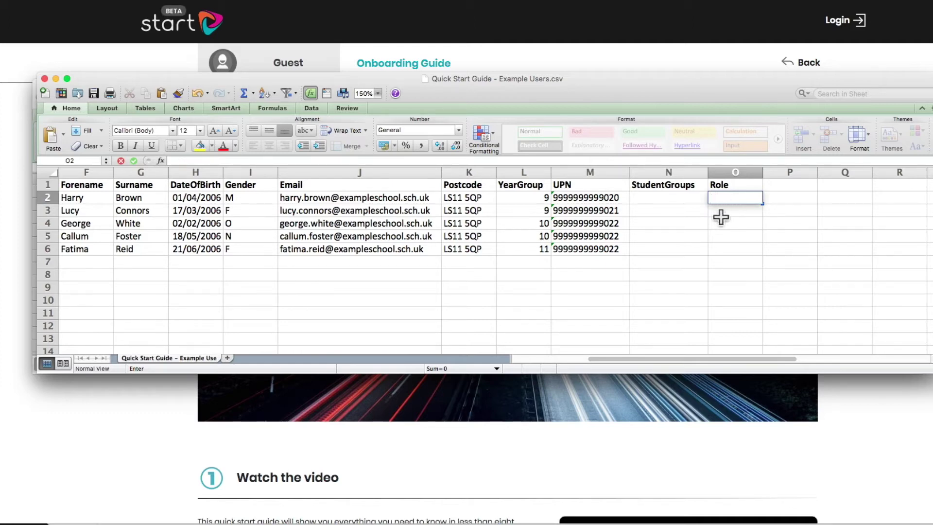
- Enter a teacher's Maths class and SEN as the StudentGroups values for the first two example students
{"action": "left_click", "coordinate": [690, 188]}
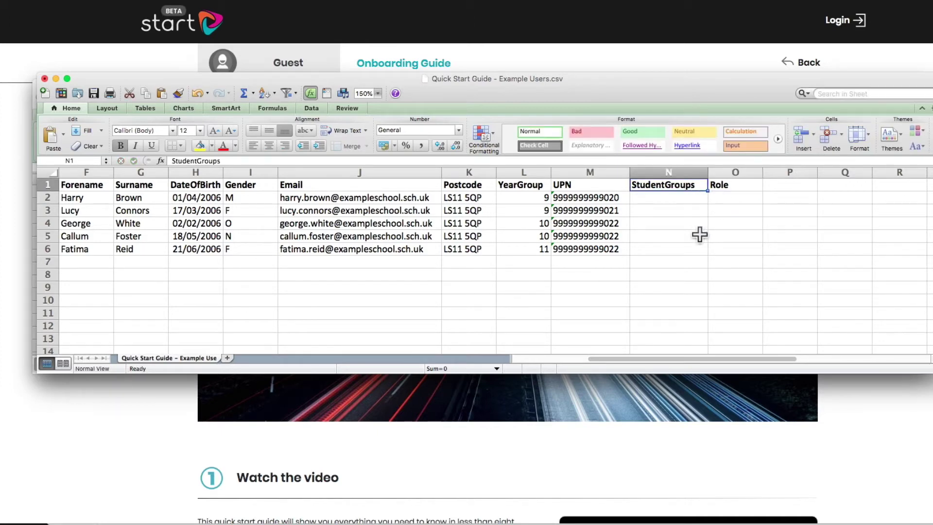
{"action": "left_click", "coordinate": [686, 201]}
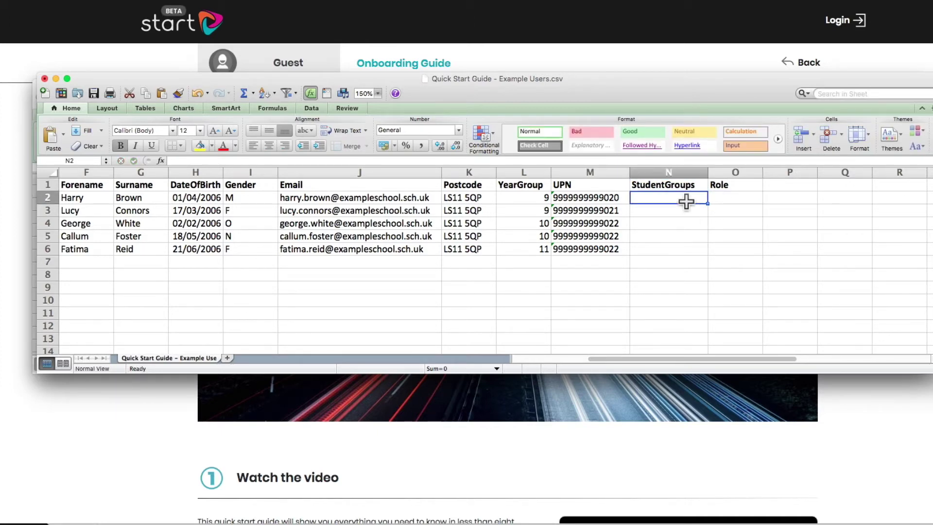
{"action": "type", "text": "Mr B"}
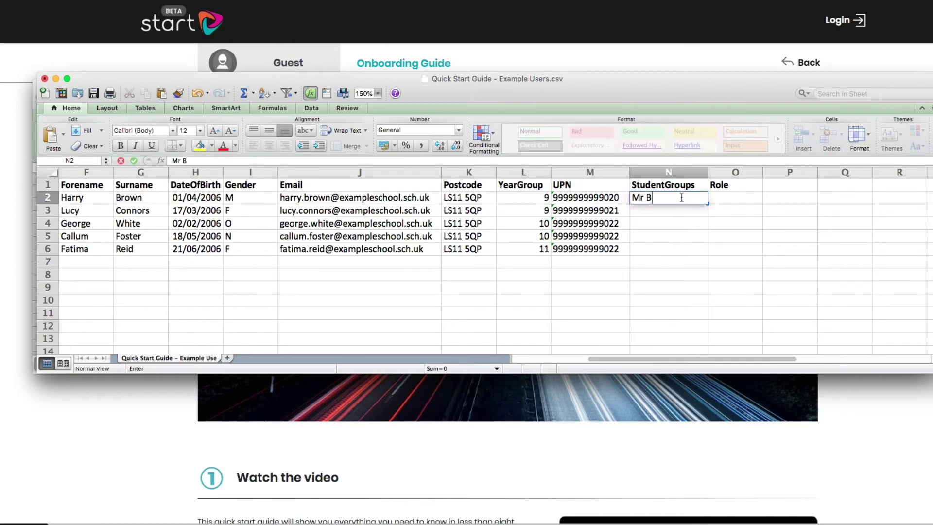
{"action": "type", "text": "rown Maths"}
{"action": "key", "text": "Return"}
{"action": "type", "text": "SEN"}
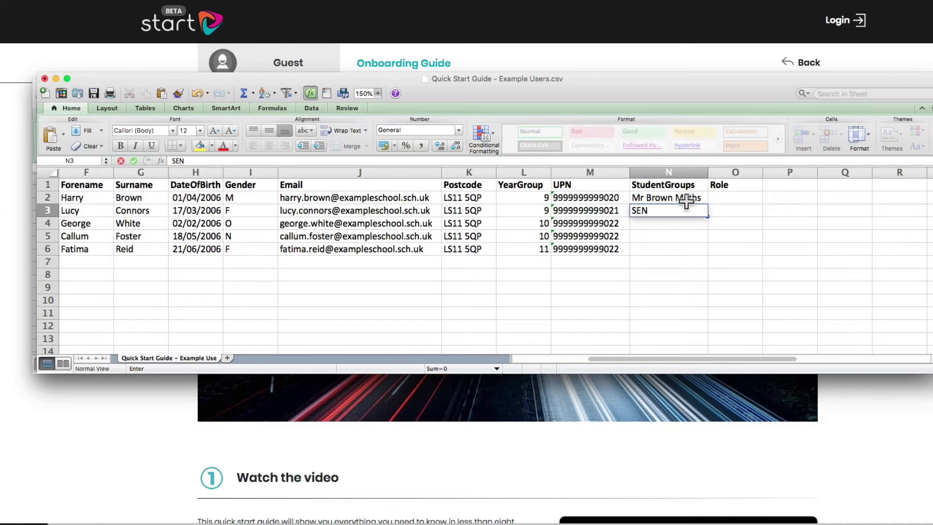
{"action": "key", "text": "Return"}
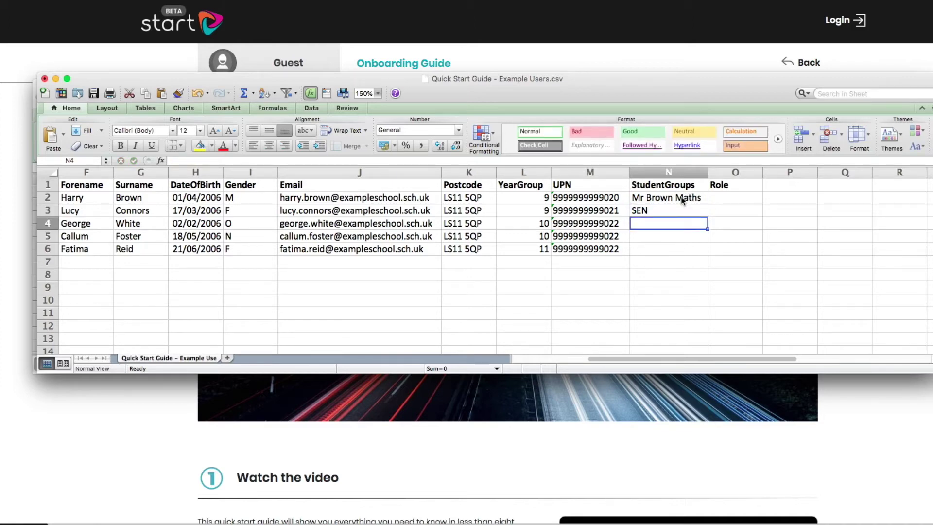
- Clear the StudentGroups entries of the first two example students
{"action": "left_click", "coordinate": [682, 200]}
{"action": "key", "text": "BackSpace"}
{"action": "key", "text": "Return"}
{"action": "key", "text": "BackSpace"}
{"action": "key", "text": "Return"}
- Try Mr as the Salutation for the first example user and clear the entry again
{"action": "left_click_drag", "start_coordinate": [680, 358], "coordinate": [602, 360]}
{"action": "left_click", "coordinate": [598, 173]}
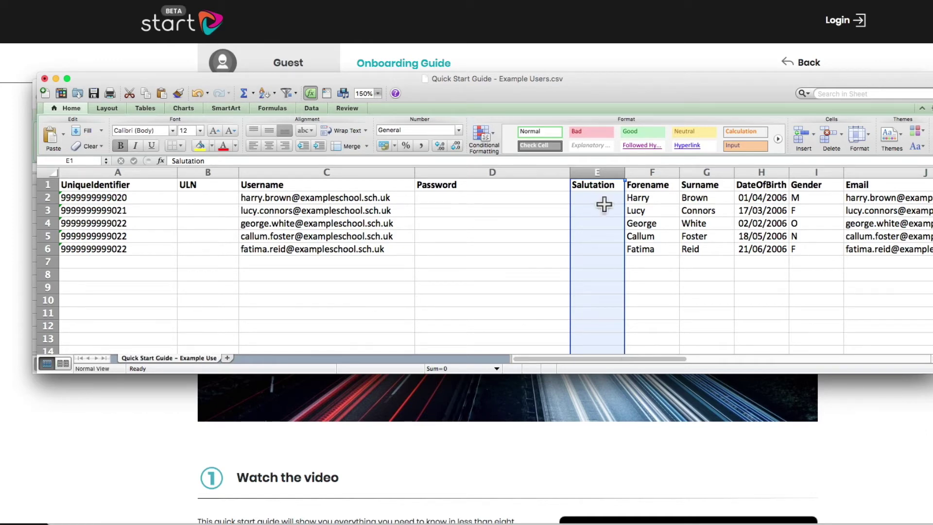
{"action": "left_click", "coordinate": [604, 205]}
{"action": "type", "text": "Mr"}
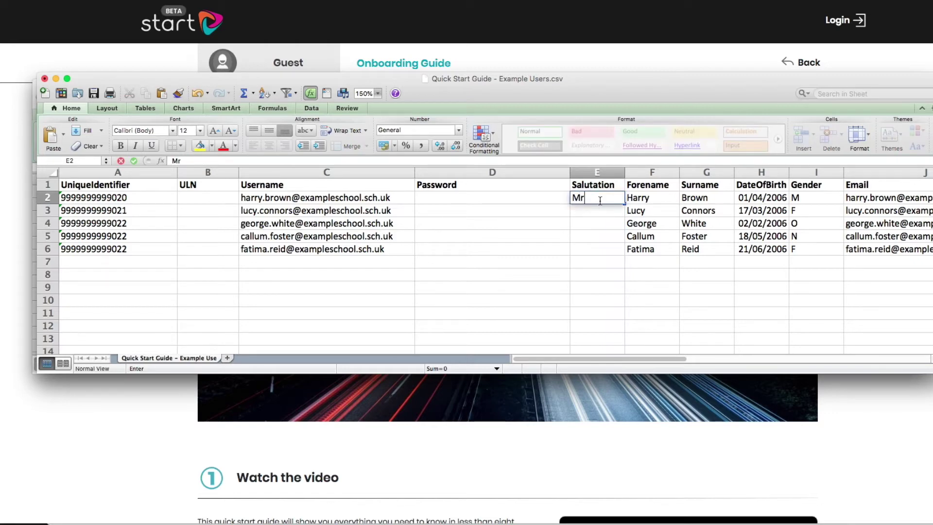
{"action": "key", "text": "Return"}
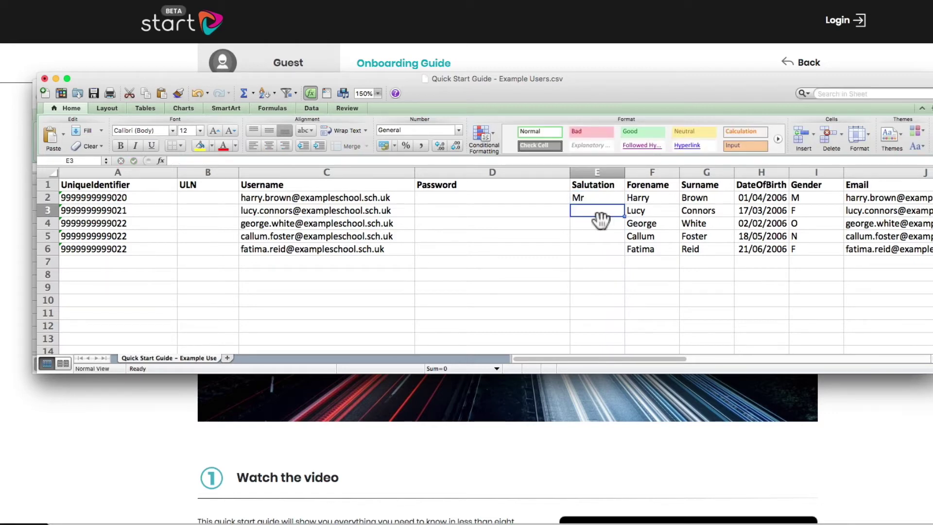
{"action": "left_click", "coordinate": [601, 204]}
{"action": "key", "text": "BackSpace"}
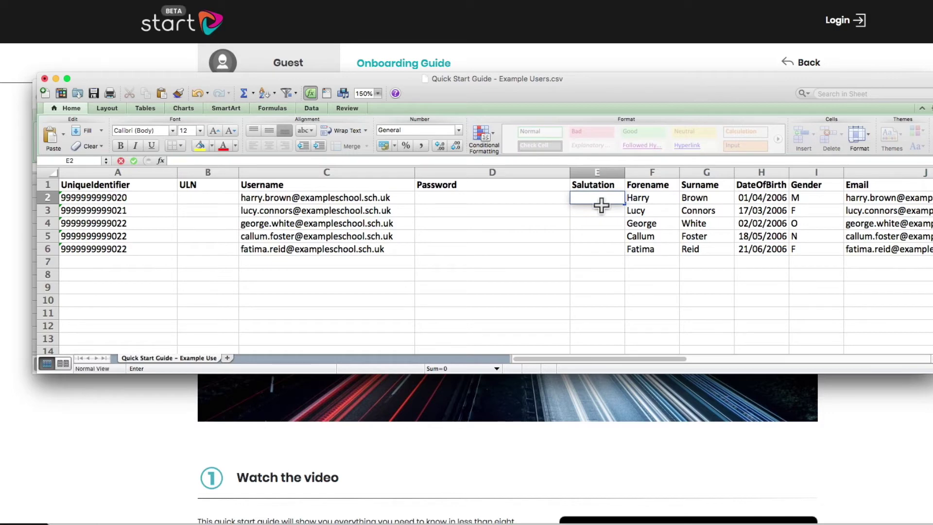
- Compare the Username column with the Email column and check the Password column of the example users
{"action": "left_click", "coordinate": [327, 172]}
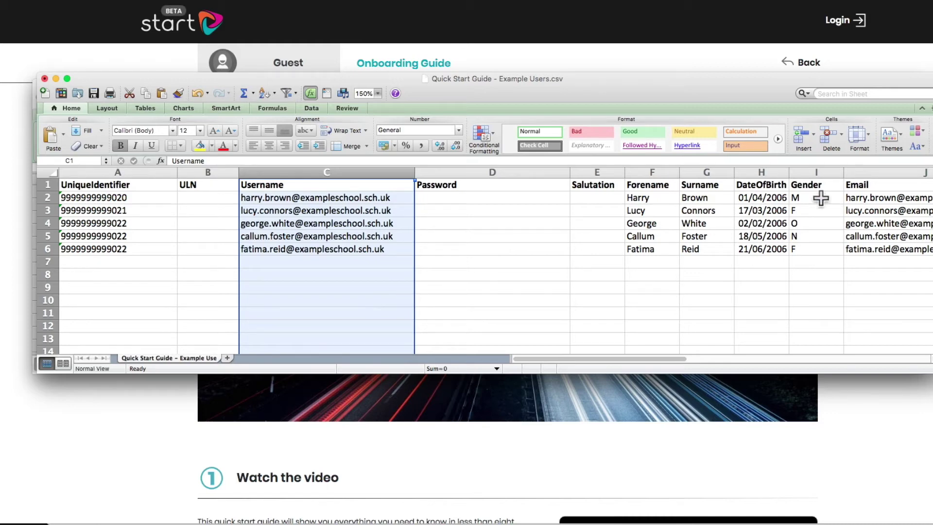
{"action": "left_click", "coordinate": [894, 173]}
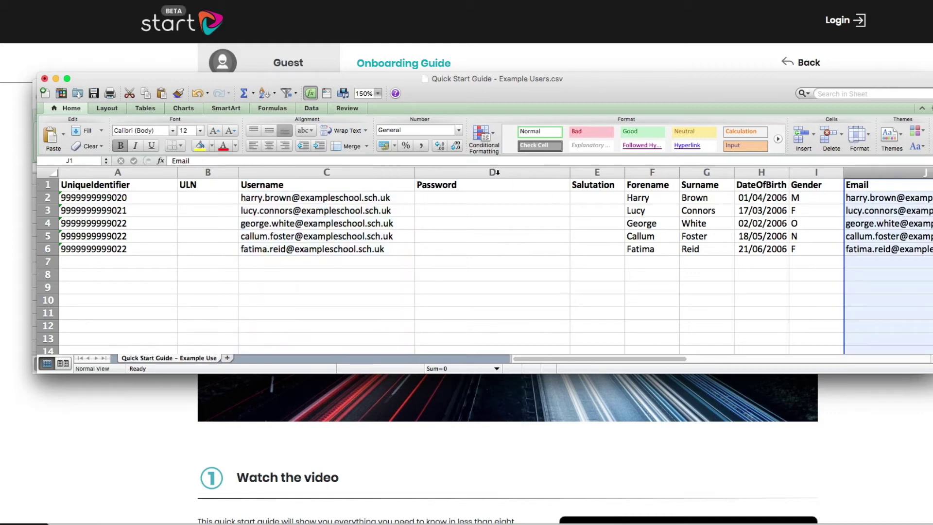
{"action": "left_click", "coordinate": [380, 171]}
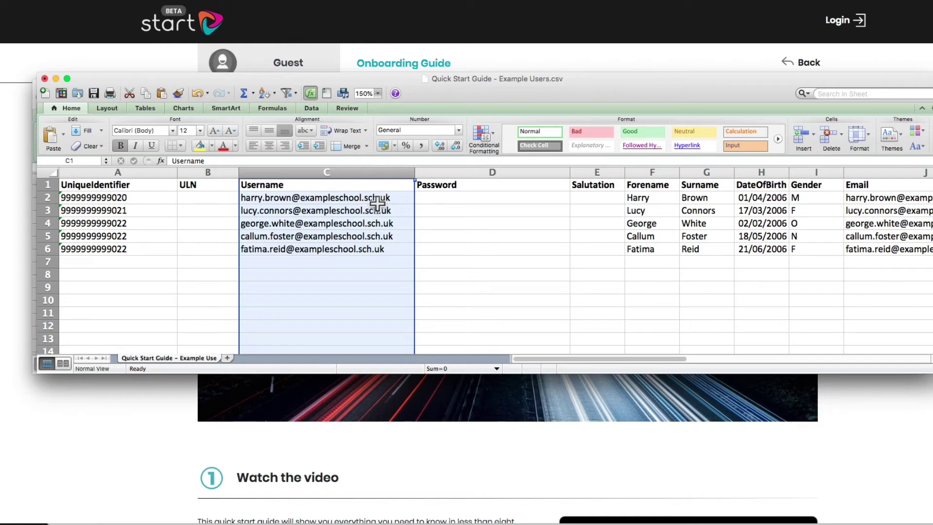
{"action": "left_click", "coordinate": [474, 172]}
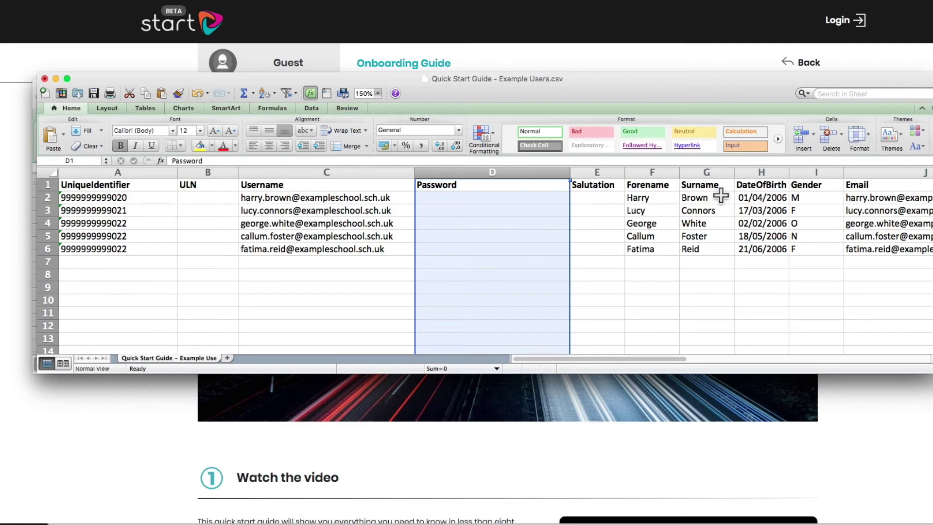
{"action": "left_click", "coordinate": [886, 174]}
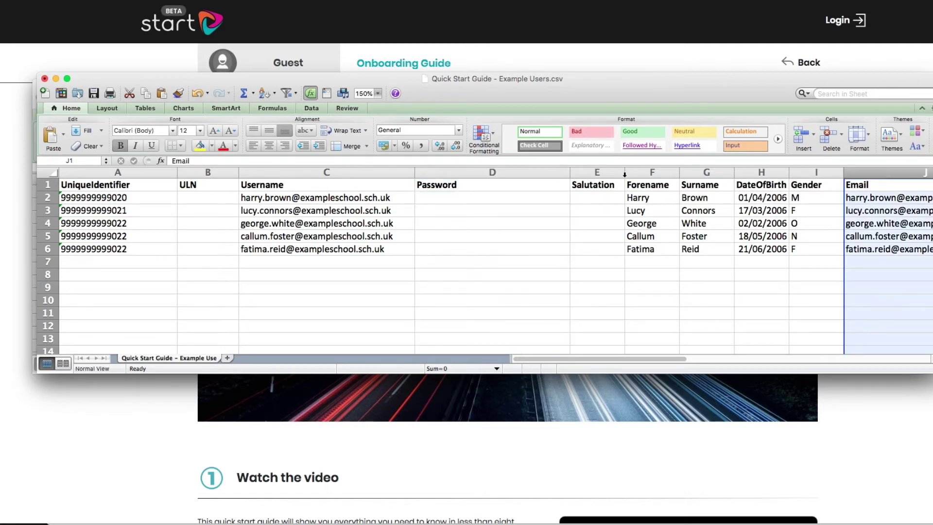
- Copy the five example users' email addresses into the Password column, starting at the first user's row
{"action": "left_click", "coordinate": [511, 171]}
{"action": "left_click_drag", "start_coordinate": [870, 197], "coordinate": [877, 248]}
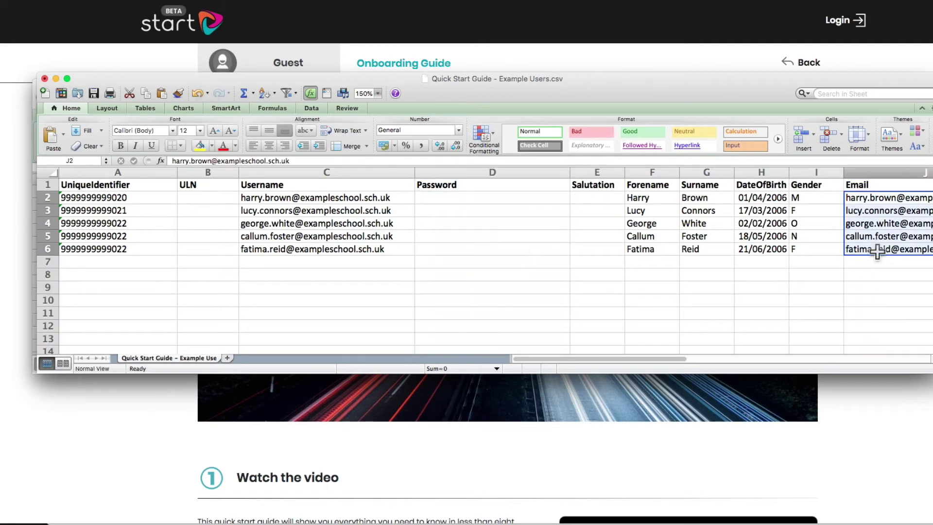
{"action": "key", "text": "cmd+c"}
{"action": "left_click", "coordinate": [509, 199]}
{"action": "key", "text": "cmd+v"}
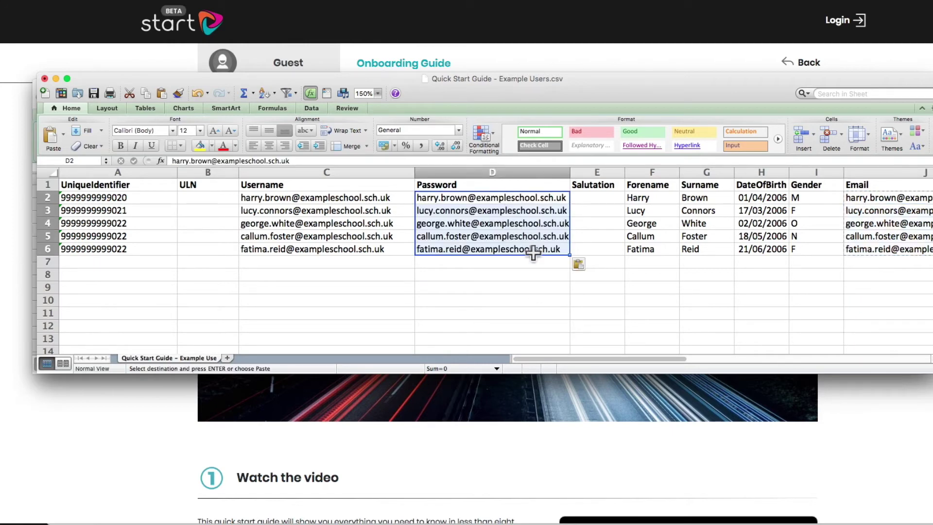
- Clear the Password entries of all five example users
{"action": "left_click", "coordinate": [534, 265]}
{"action": "left_click_drag", "start_coordinate": [537, 200], "coordinate": [534, 250]}
{"action": "key", "text": "BackSpace"}
{"action": "key", "text": "Return"}
{"action": "key", "text": "BackSpace"}
{"action": "key", "text": "Return"}
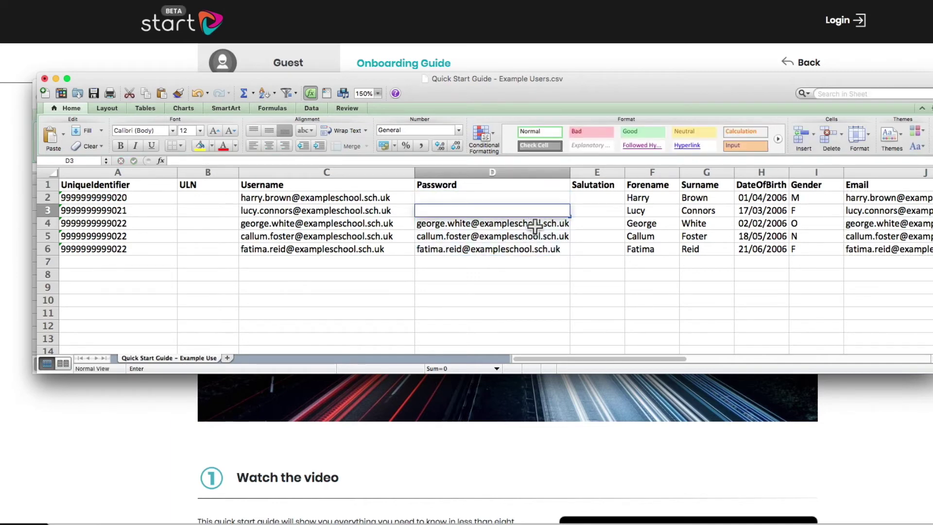
{"action": "key", "text": "BackSpace"}
{"action": "key", "text": "Return"}
{"action": "key", "text": "BackSpace"}
{"action": "key", "text": "Return"}
{"action": "key", "text": "BackSpace"}
{"action": "left_click", "coordinate": [529, 204]}
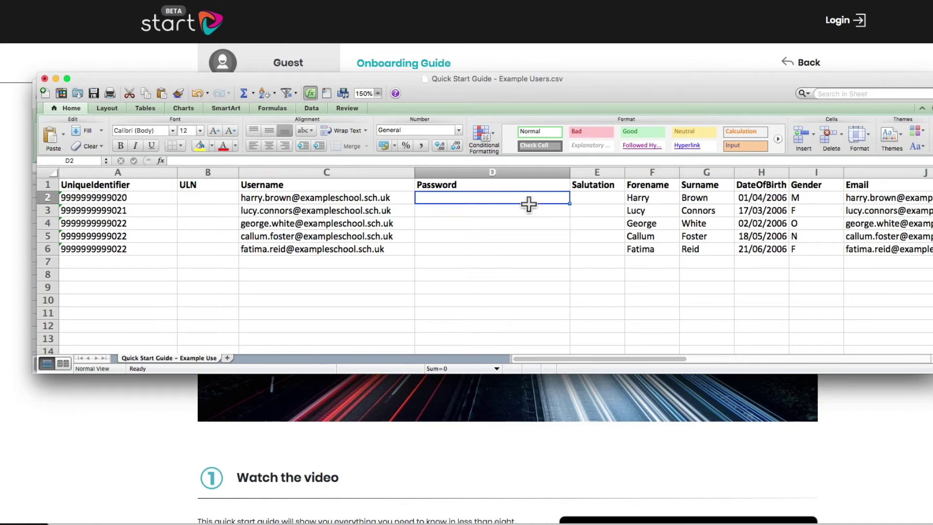
- Review the UniqueIdentifier, Email and ULN columns of the example file
{"action": "left_click", "coordinate": [155, 172]}
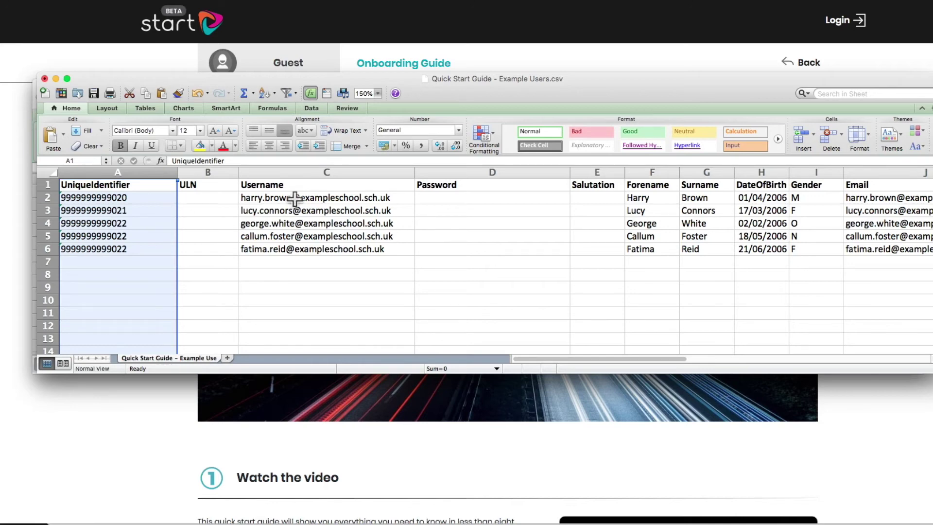
{"action": "left_click", "coordinate": [886, 173]}
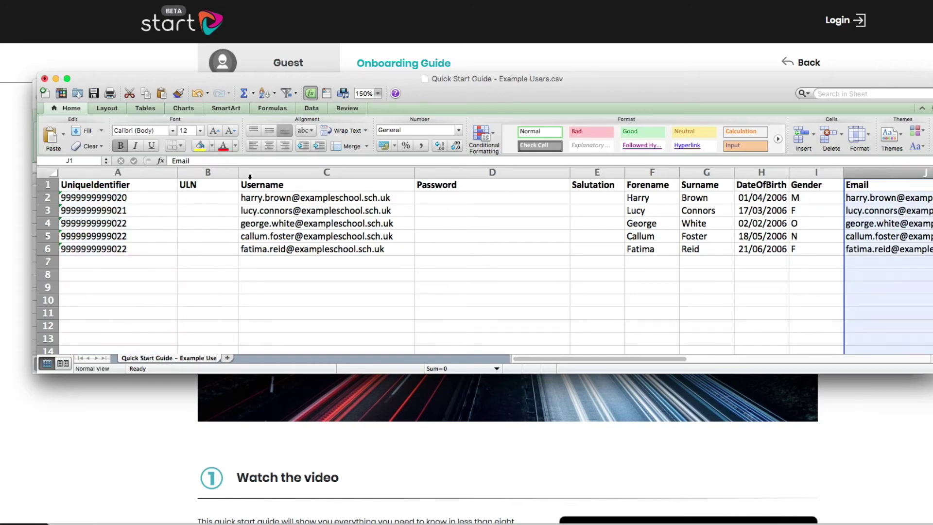
{"action": "left_click", "coordinate": [208, 173]}
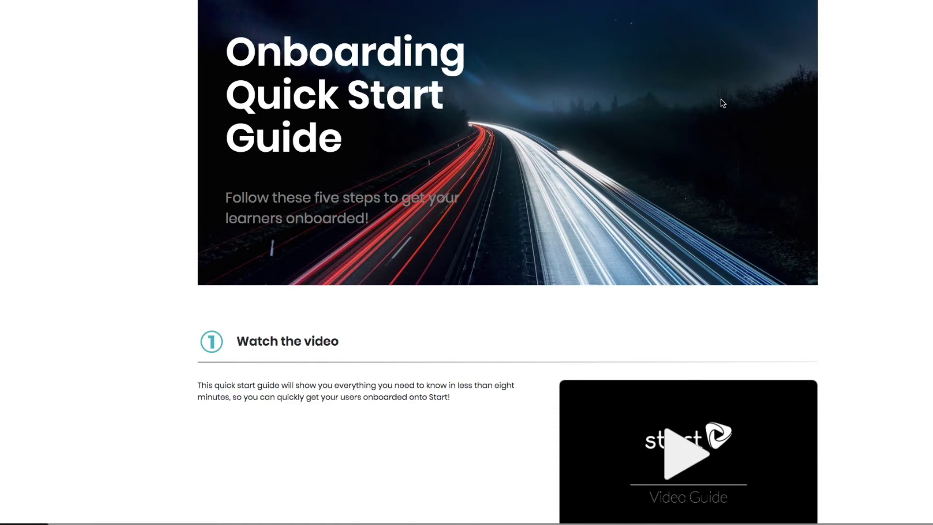
- Open the CSV submission page from the "Submit your file" section of the Onboarding Quick Start Guide in the browser
{"action": "scroll", "coordinate": [608, 175], "scroll_direction": "down", "scroll_amount": 13}
{"action": "scroll", "coordinate": [608, 173], "scroll_direction": "down", "scroll_amount": 1}
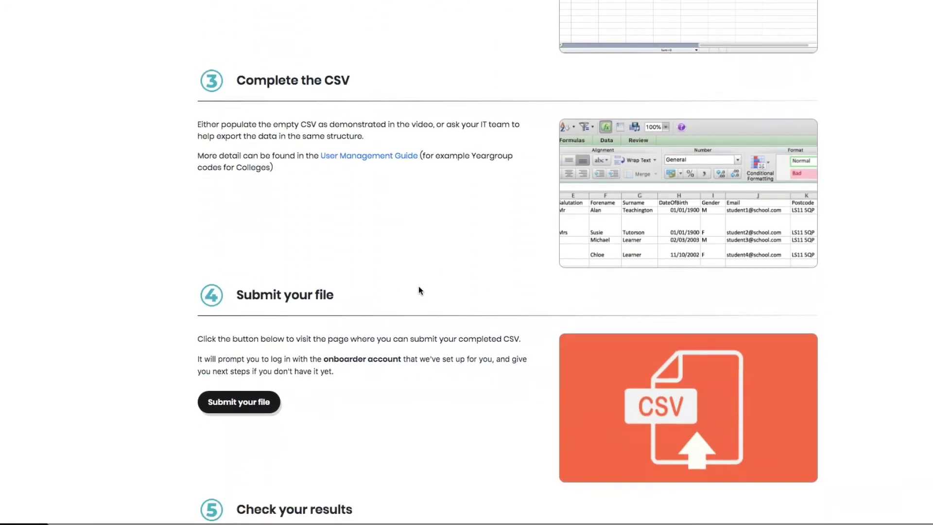
{"action": "left_click", "coordinate": [244, 404]}
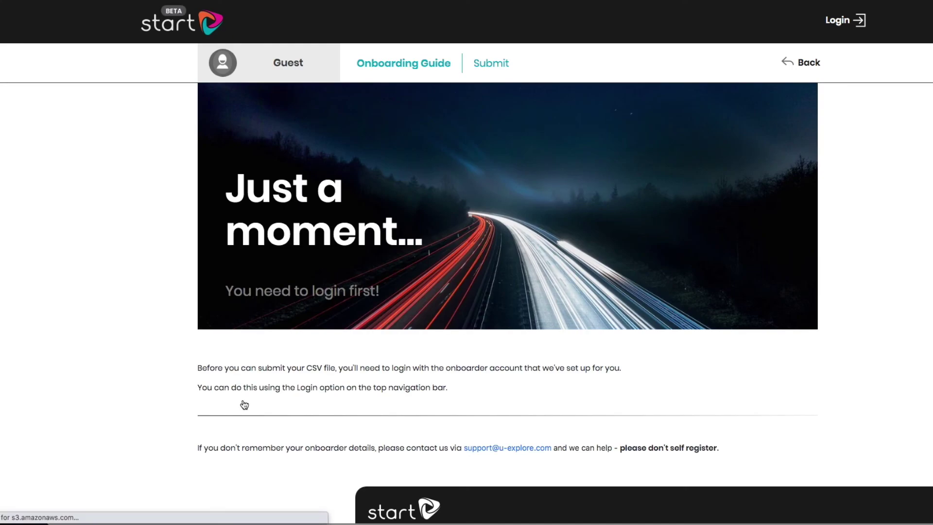
- Log in to Start with the onboarder account's username and password
{"action": "left_click", "coordinate": [847, 20]}
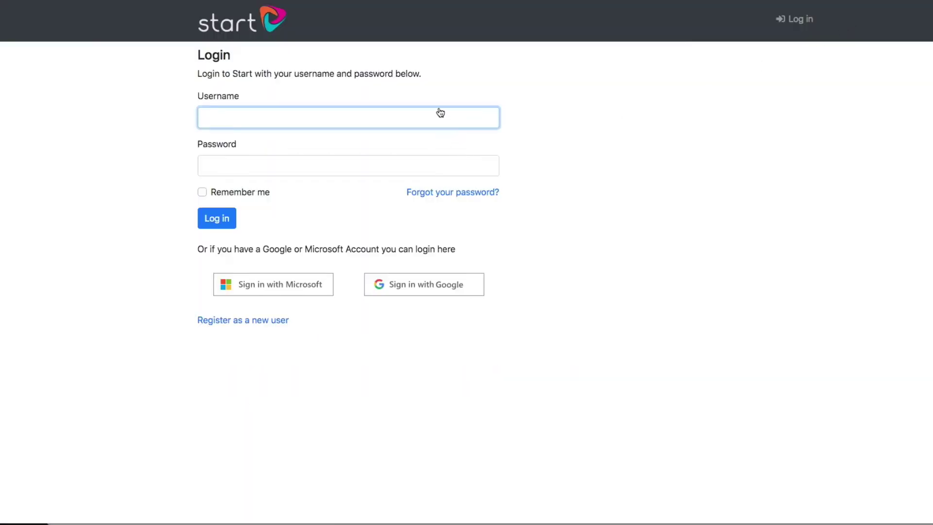
{"action": "type", "text": "••••••••"}
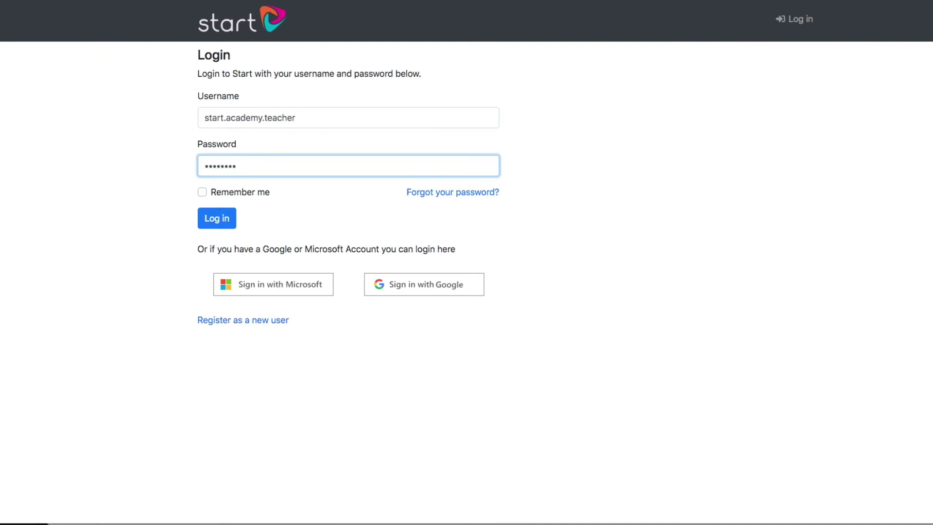
{"action": "left_click", "coordinate": [219, 223]}
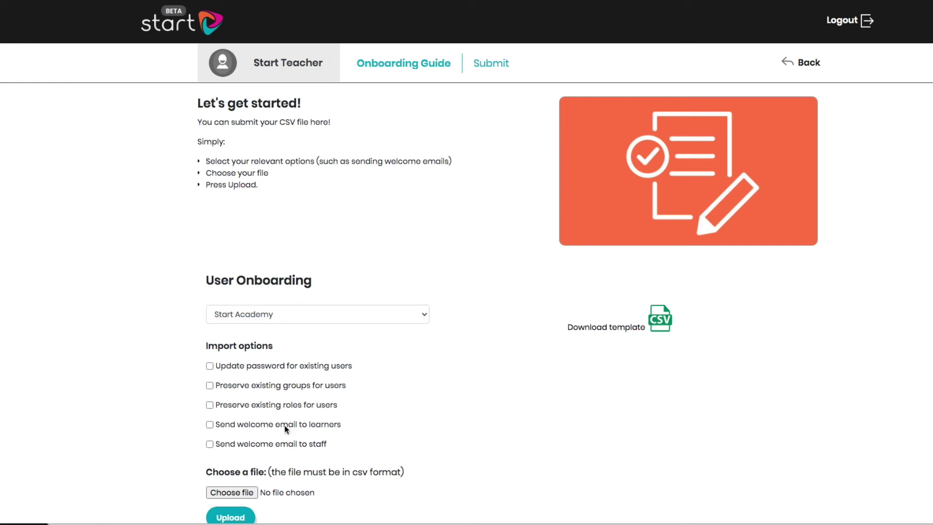
- Enable welcome emails to learners and staff, and upload Quick Start Guide - Example Users.csv for Start Academy
{"action": "left_click", "coordinate": [209, 444]}
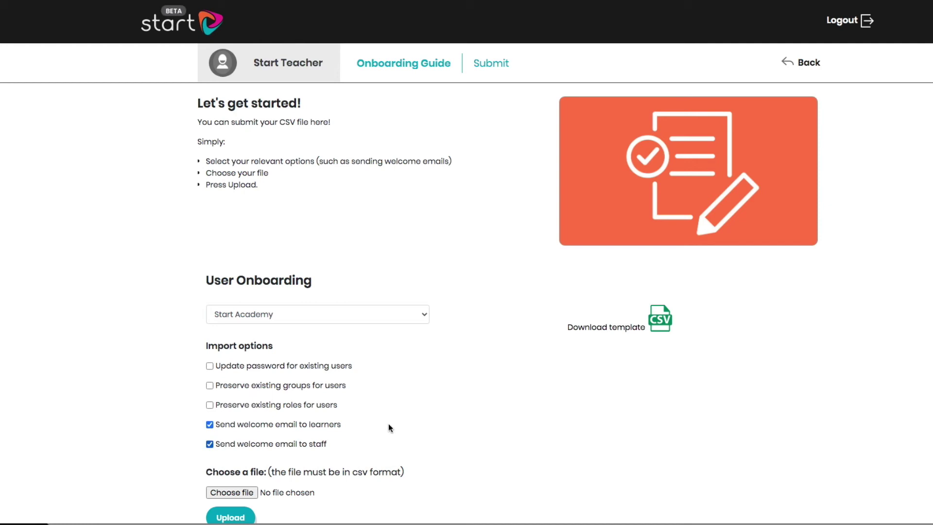
{"action": "scroll", "coordinate": [448, 413], "scroll_direction": "down", "scroll_amount": 1}
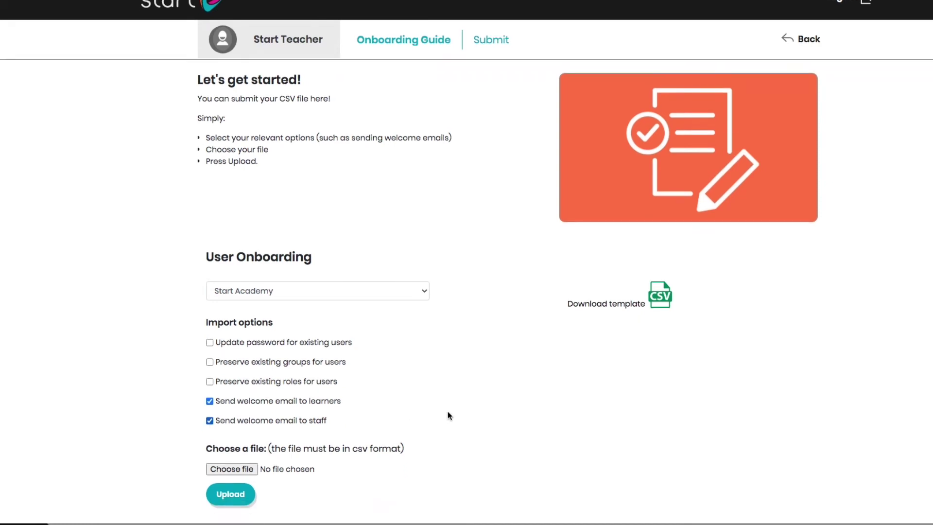
{"action": "left_click", "coordinate": [232, 468]}
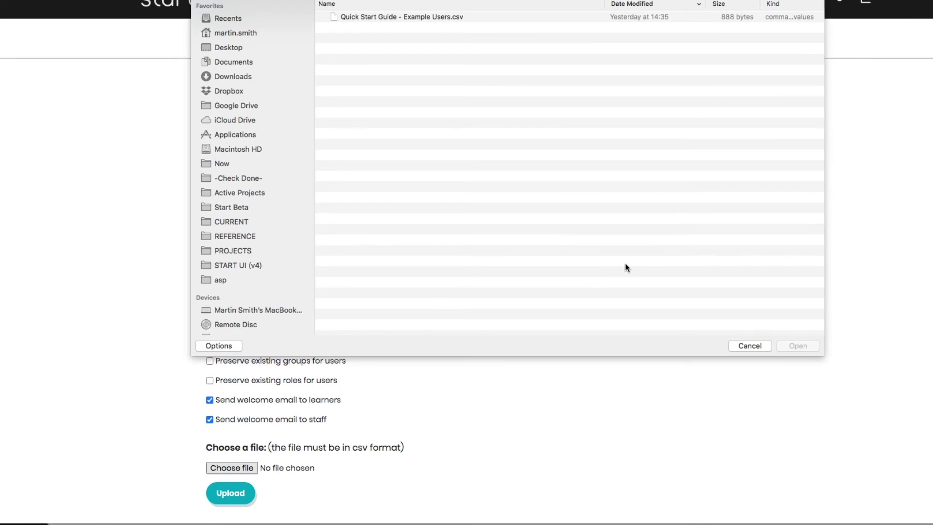
{"action": "left_click", "coordinate": [377, 16]}
{"action": "left_click", "coordinate": [797, 345]}
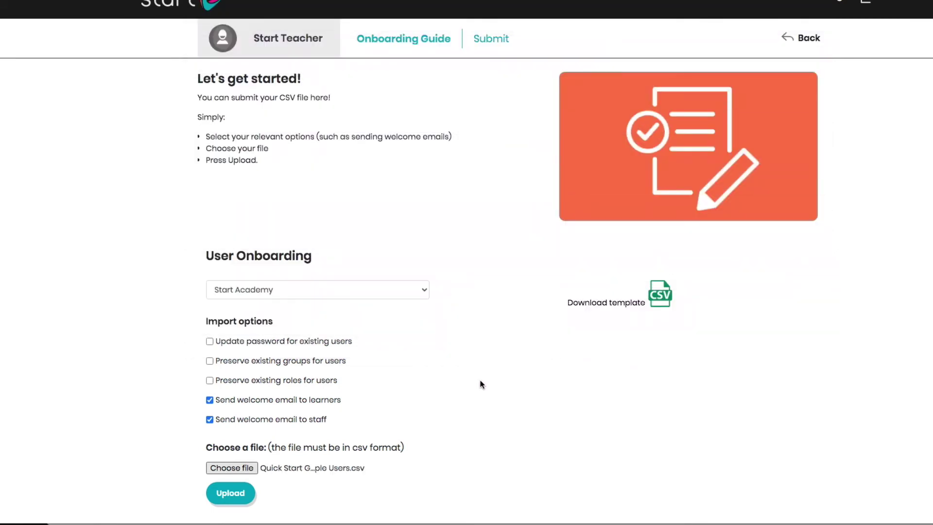
{"action": "left_click", "coordinate": [231, 493]}
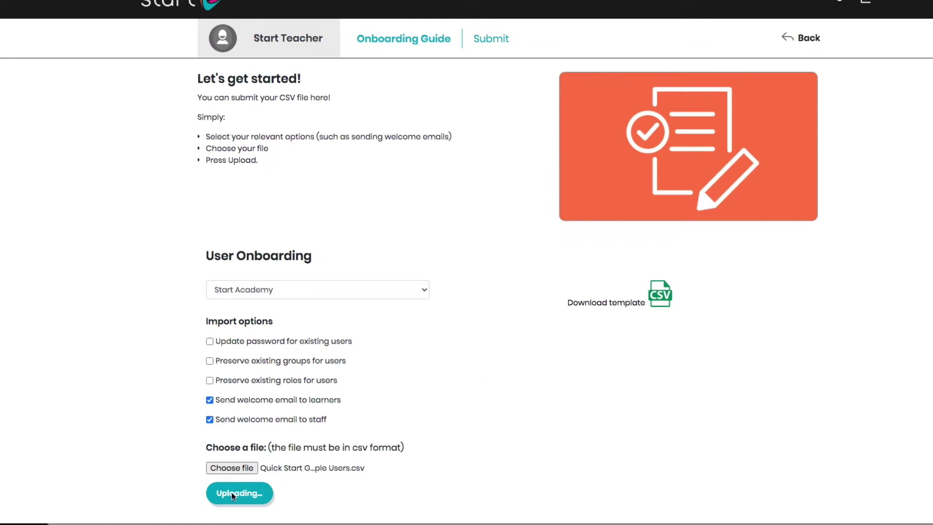
- Review the upload feedback and the result files listed in the User Onboarding Summary
{"action": "scroll", "coordinate": [470, 435], "scroll_direction": "down", "scroll_amount": 4}
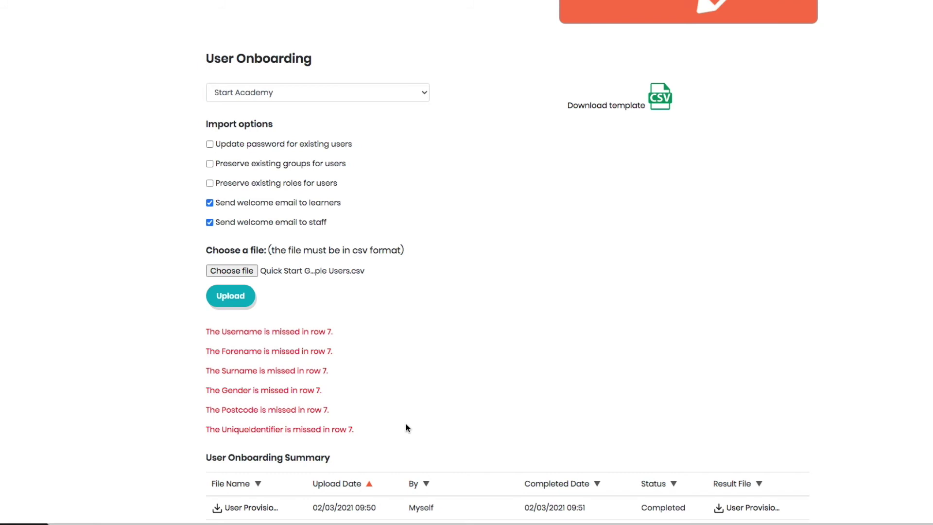
{"action": "scroll", "coordinate": [406, 410], "scroll_direction": "down", "scroll_amount": 2}
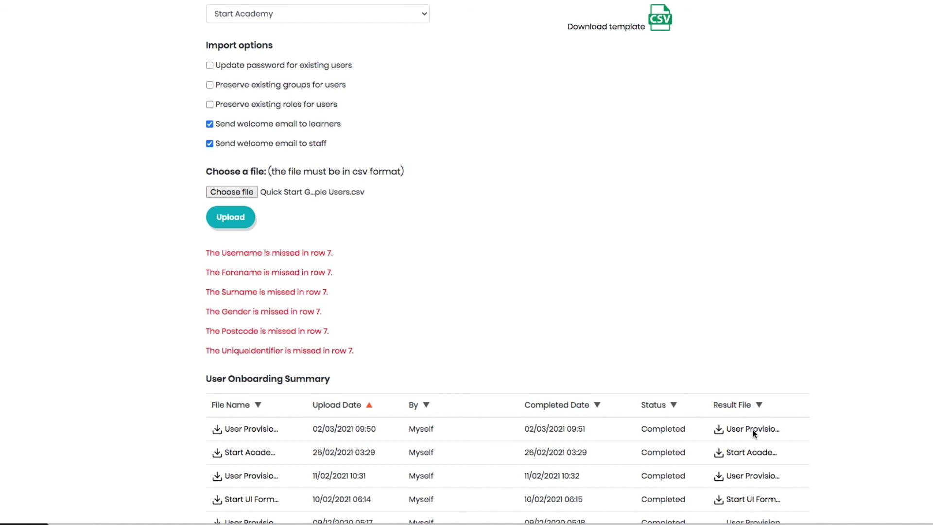
{"action": "scroll", "coordinate": [754, 434], "scroll_direction": "down", "scroll_amount": 1}
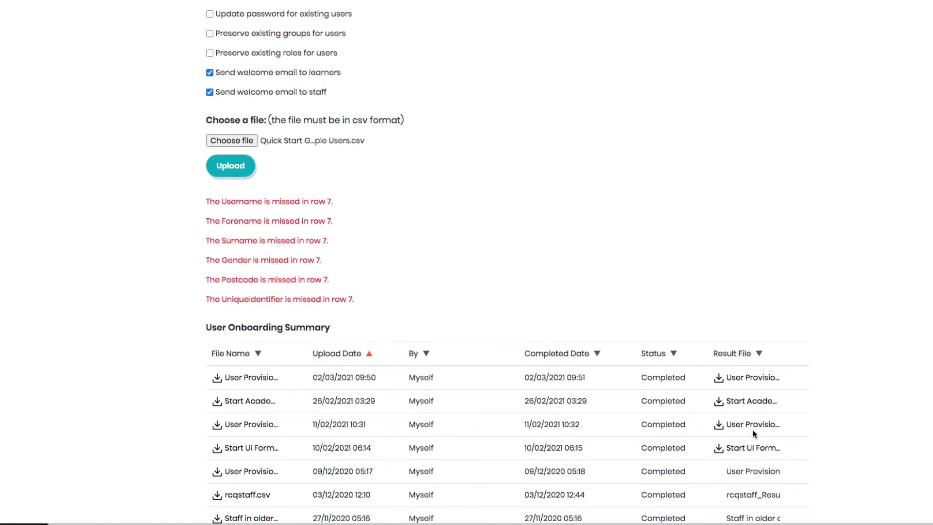